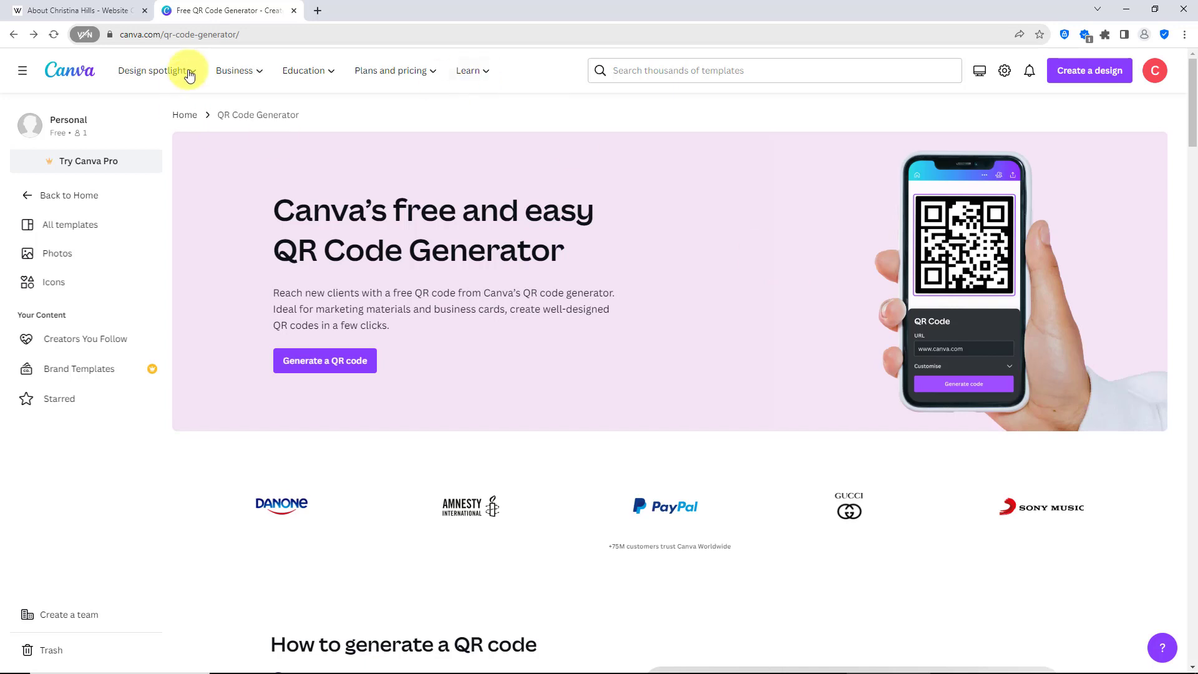
- Search the web for "canva qr code generator" in a separate tab, open Canva's generator page, and close the duplicate tab
left_click(254, 36)
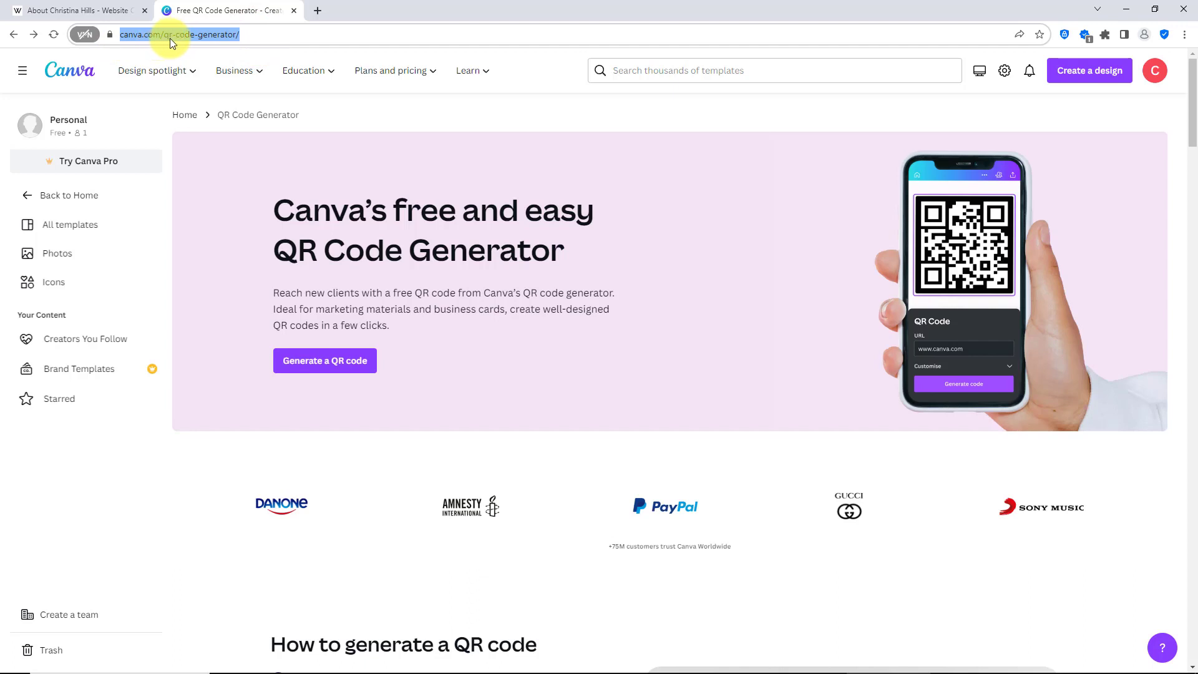
left_click(323, 14)
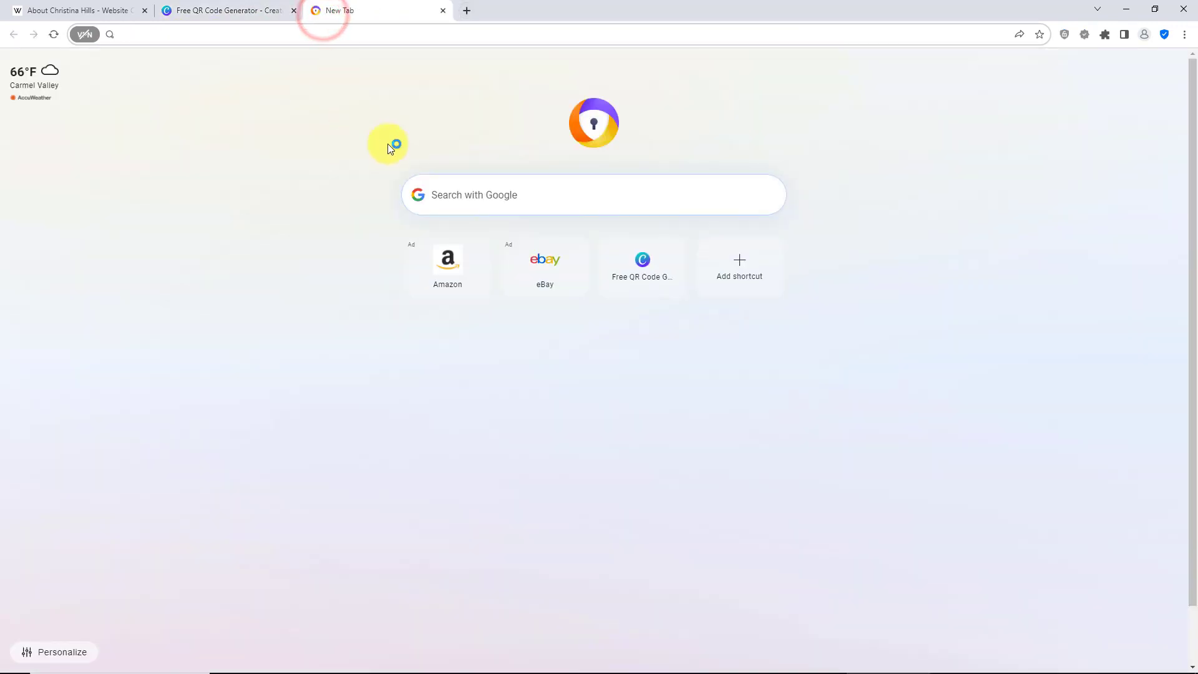
left_click(452, 196)
type("ca")
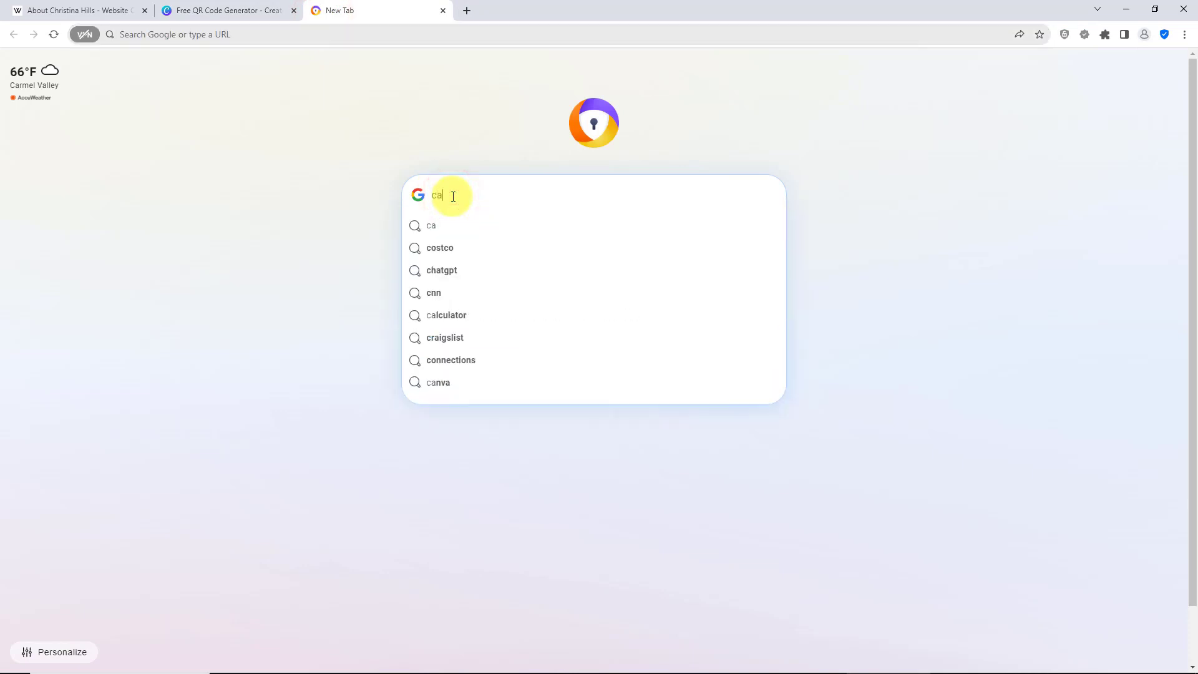
type("nva q")
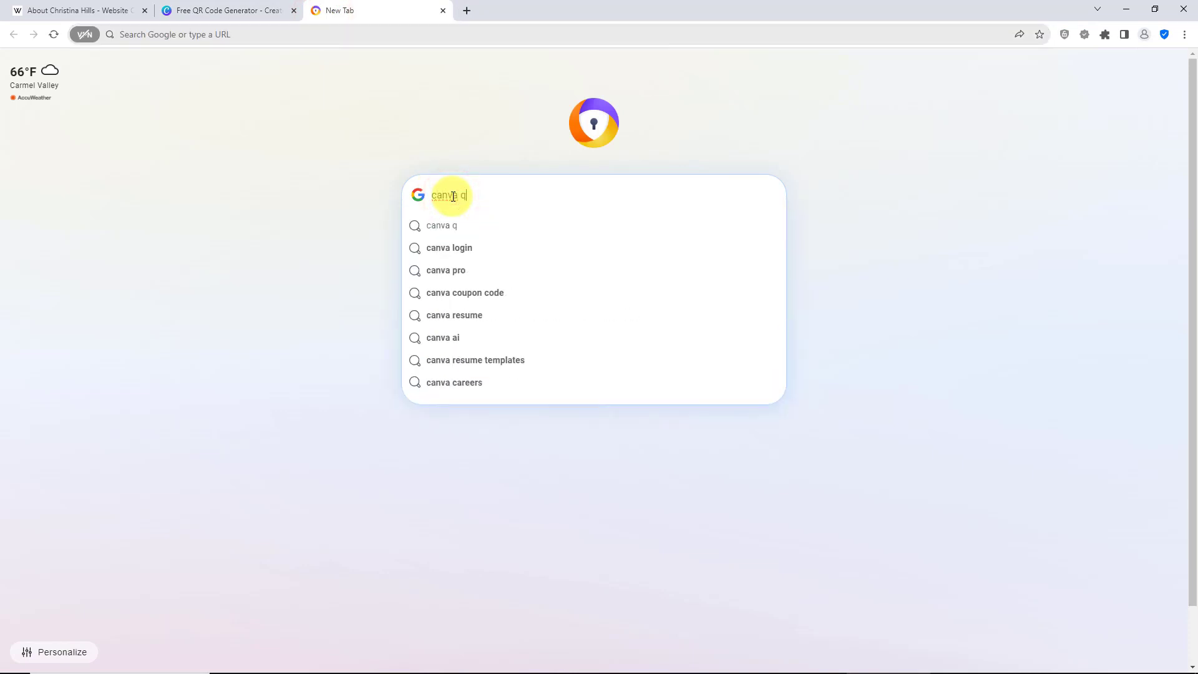
type("r code")
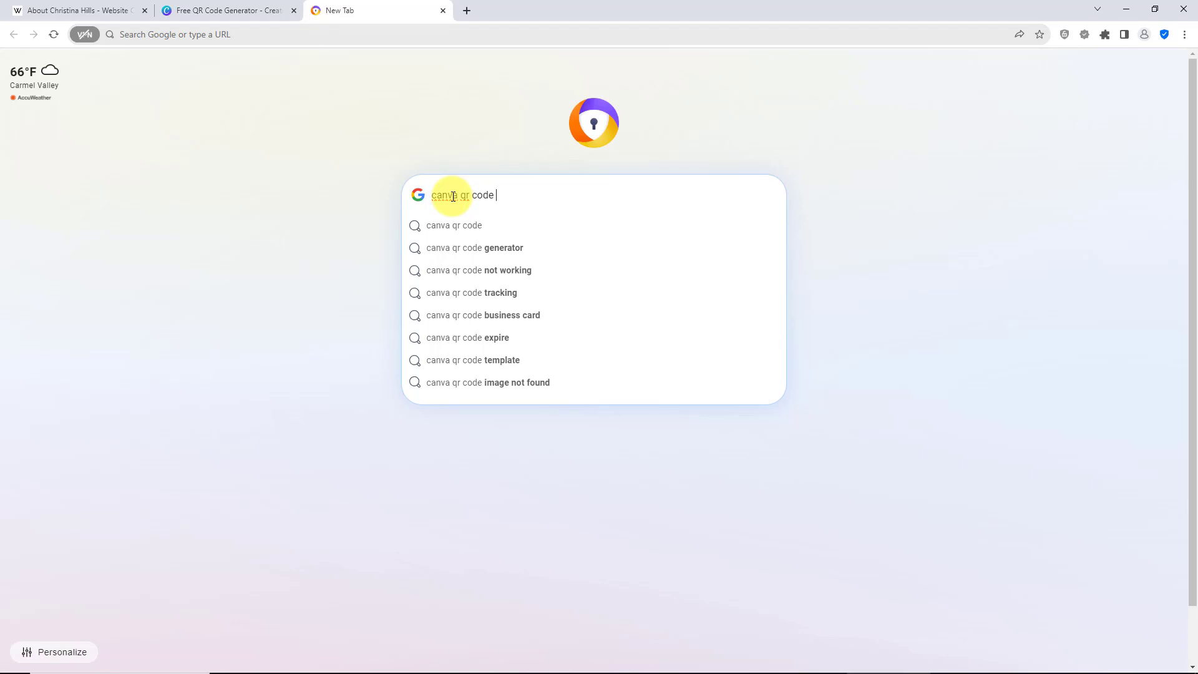
left_click(507, 249)
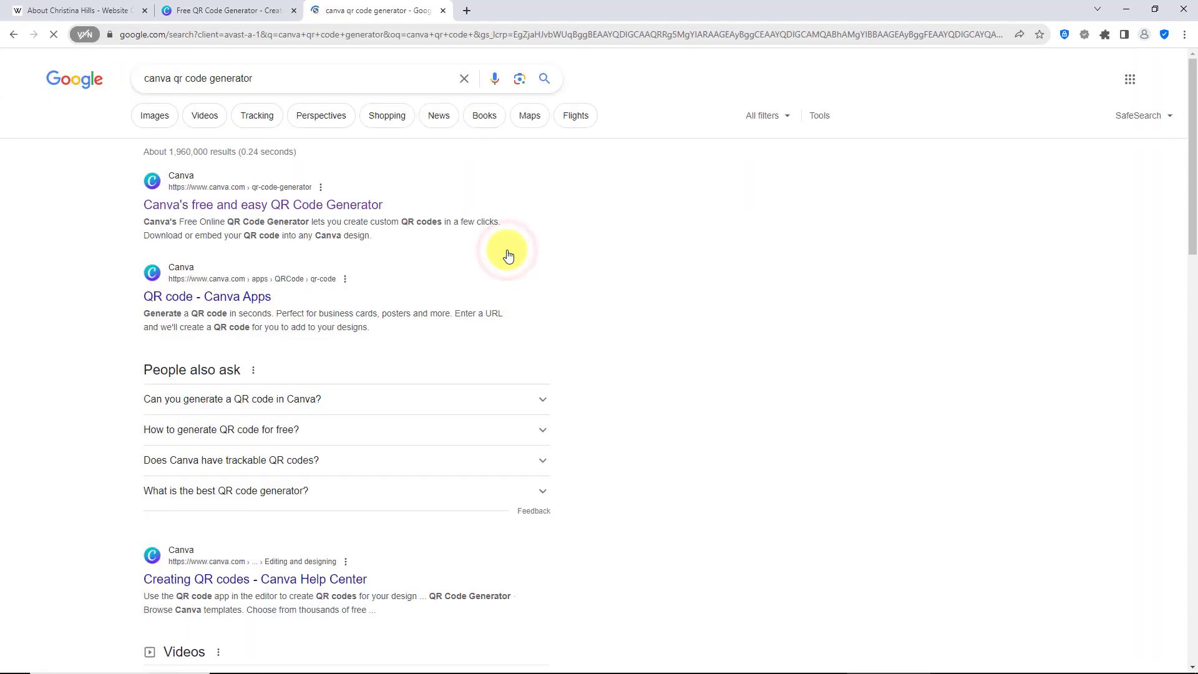
left_click(268, 205)
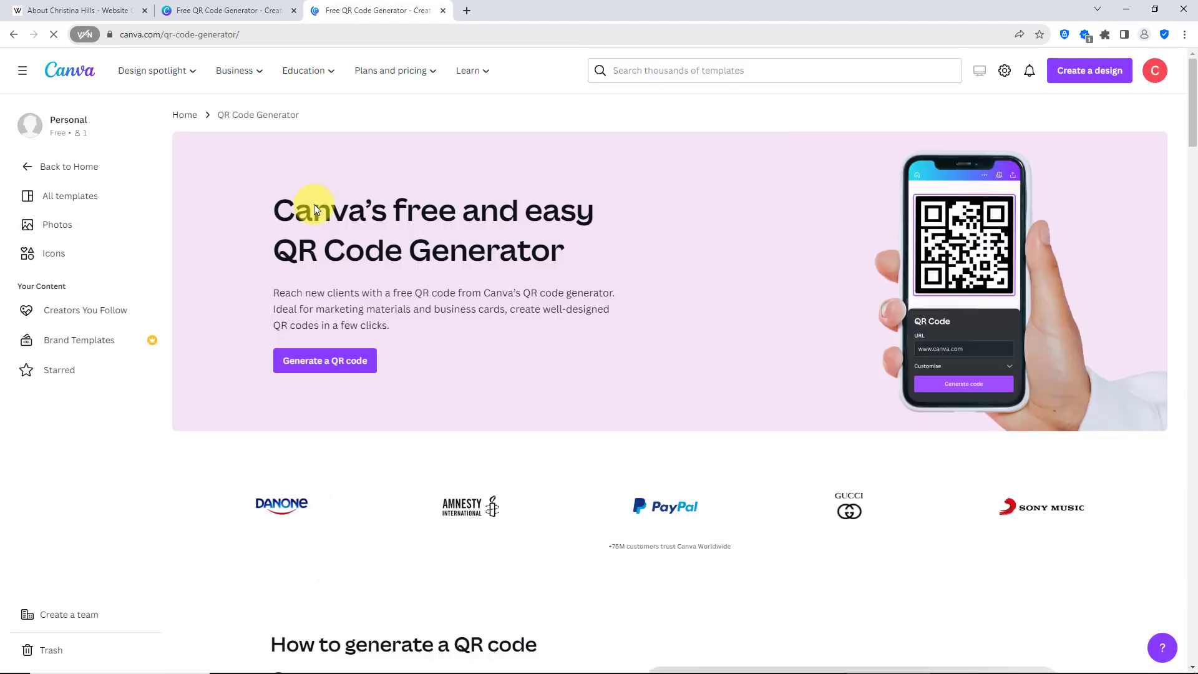
left_click(271, 14)
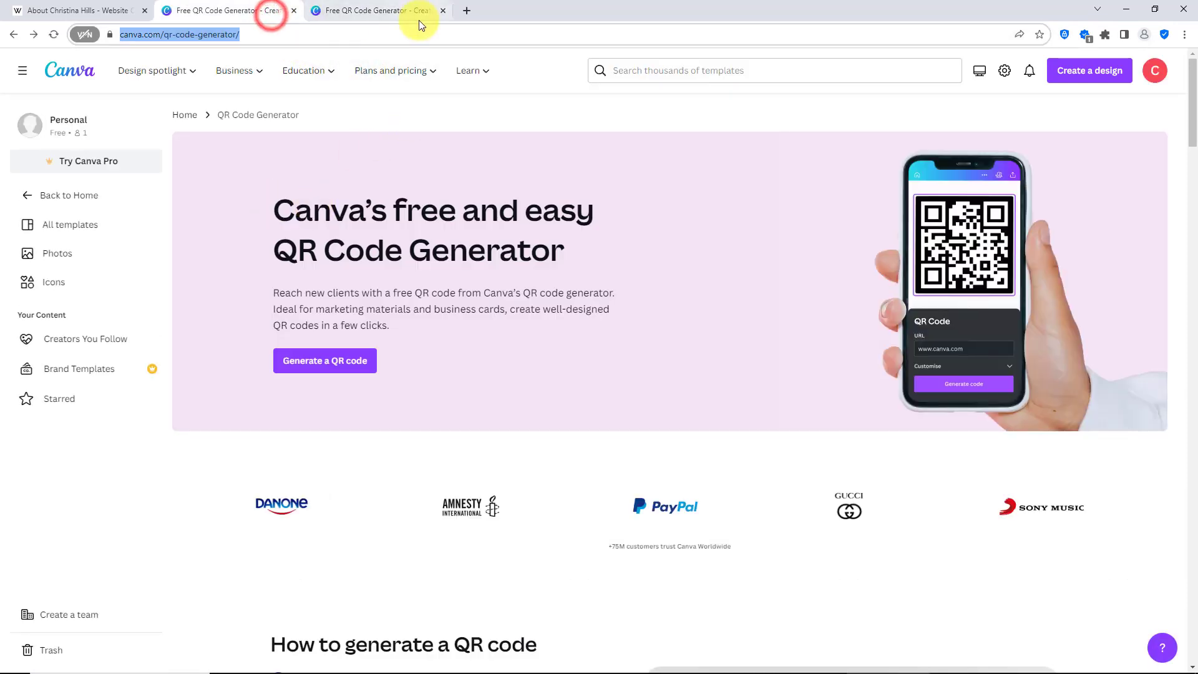
left_click(443, 11)
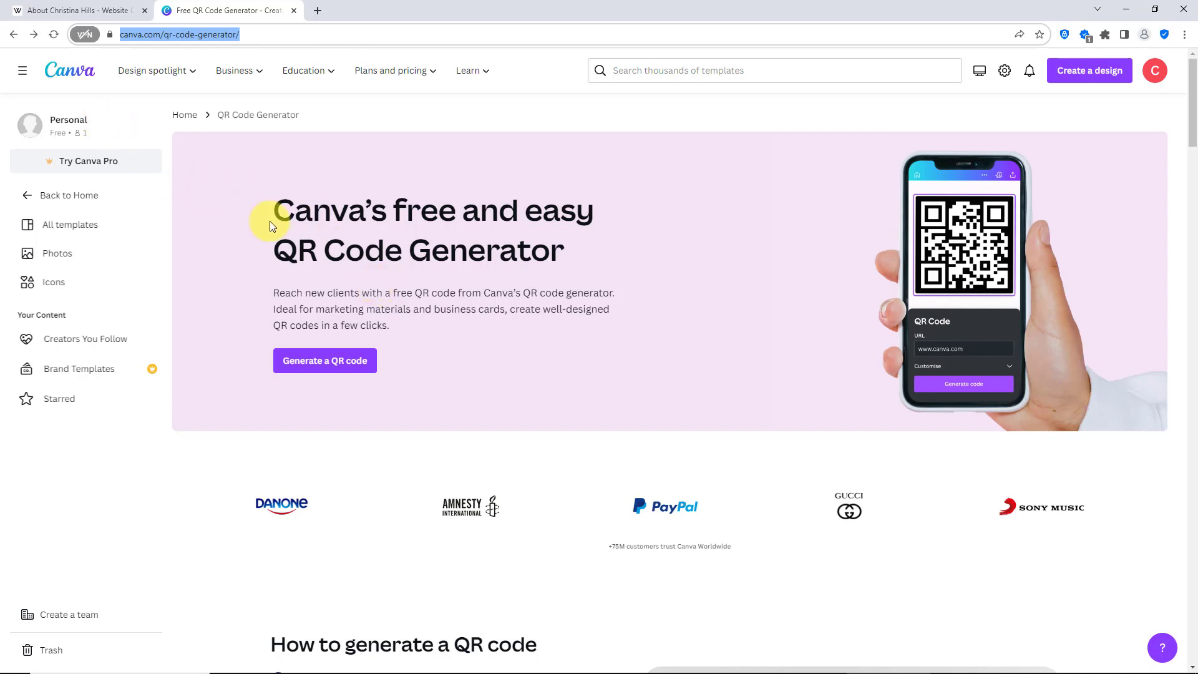
- Start generating a QR code in a new custom-size design of 400 × 400 px
left_click(353, 365)
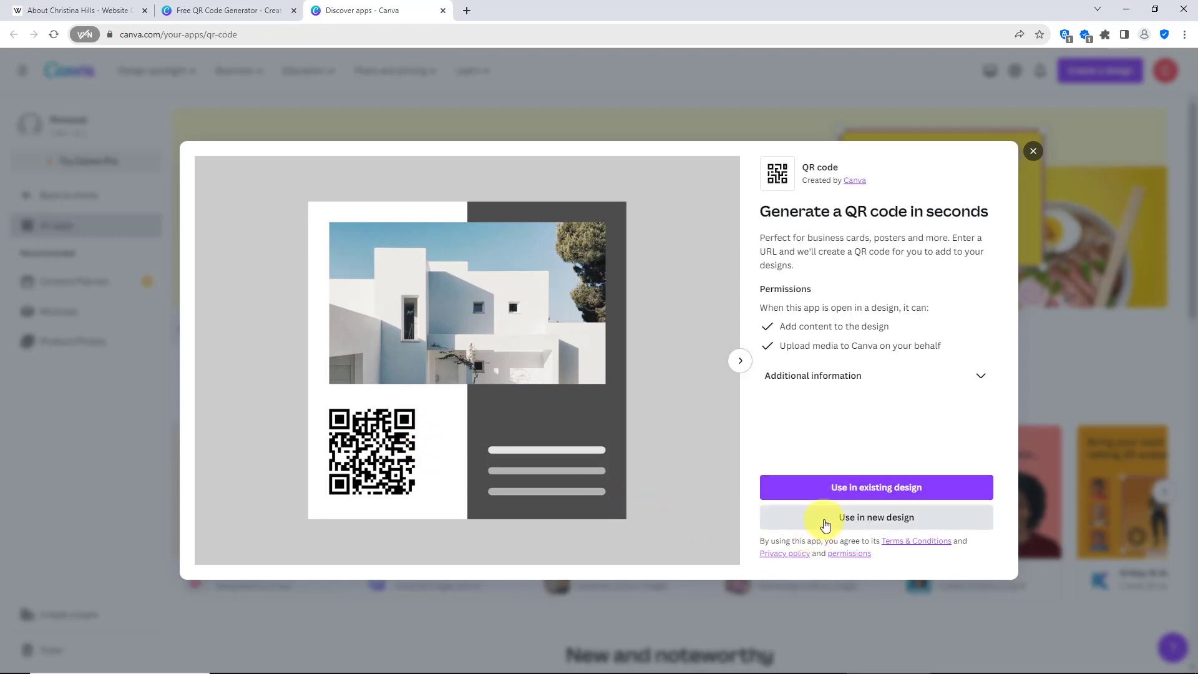
left_click(824, 525)
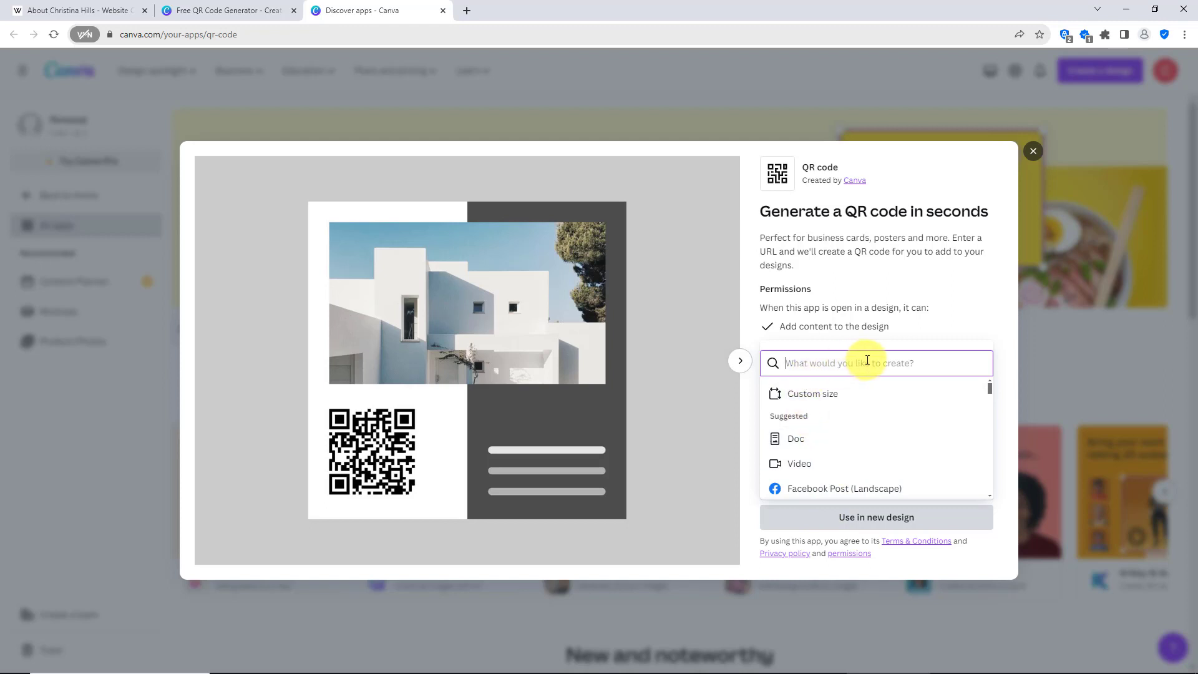
left_click(816, 394)
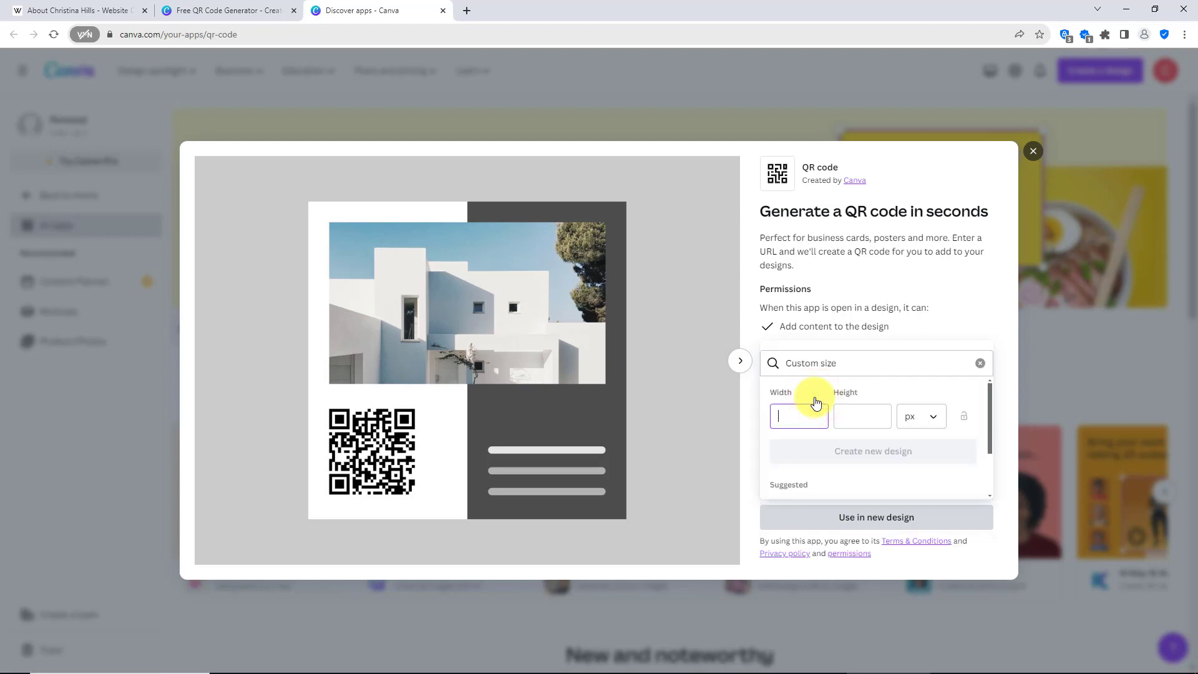
type("400")
left_click(844, 415)
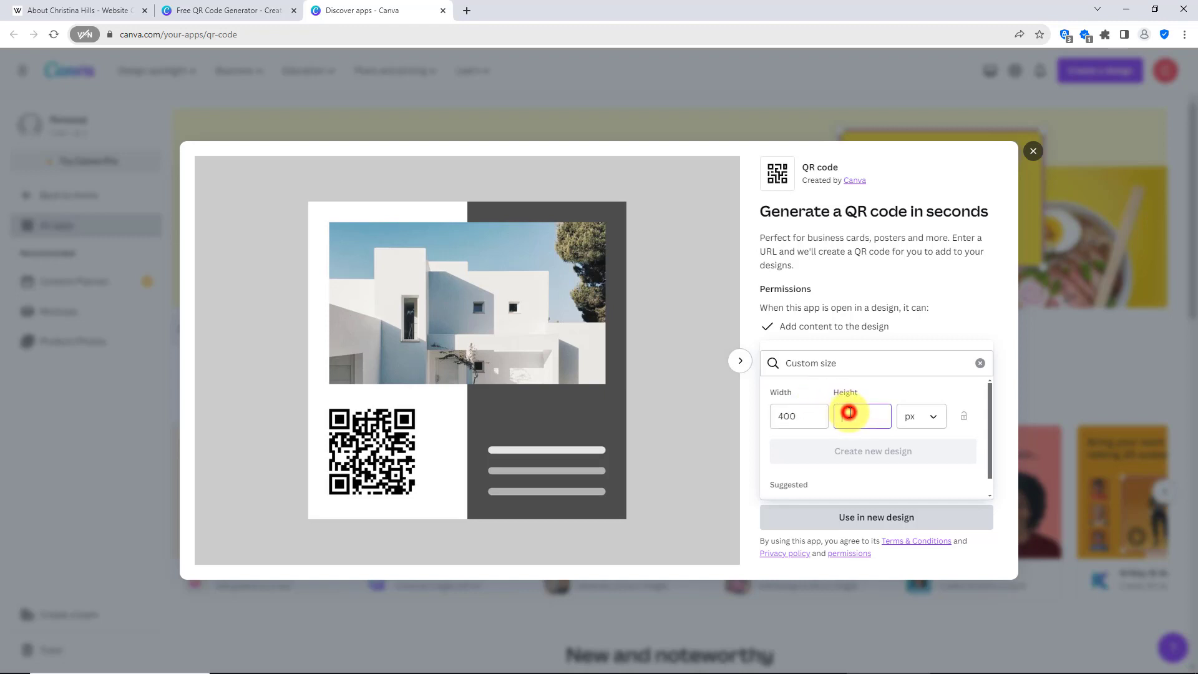
type("400")
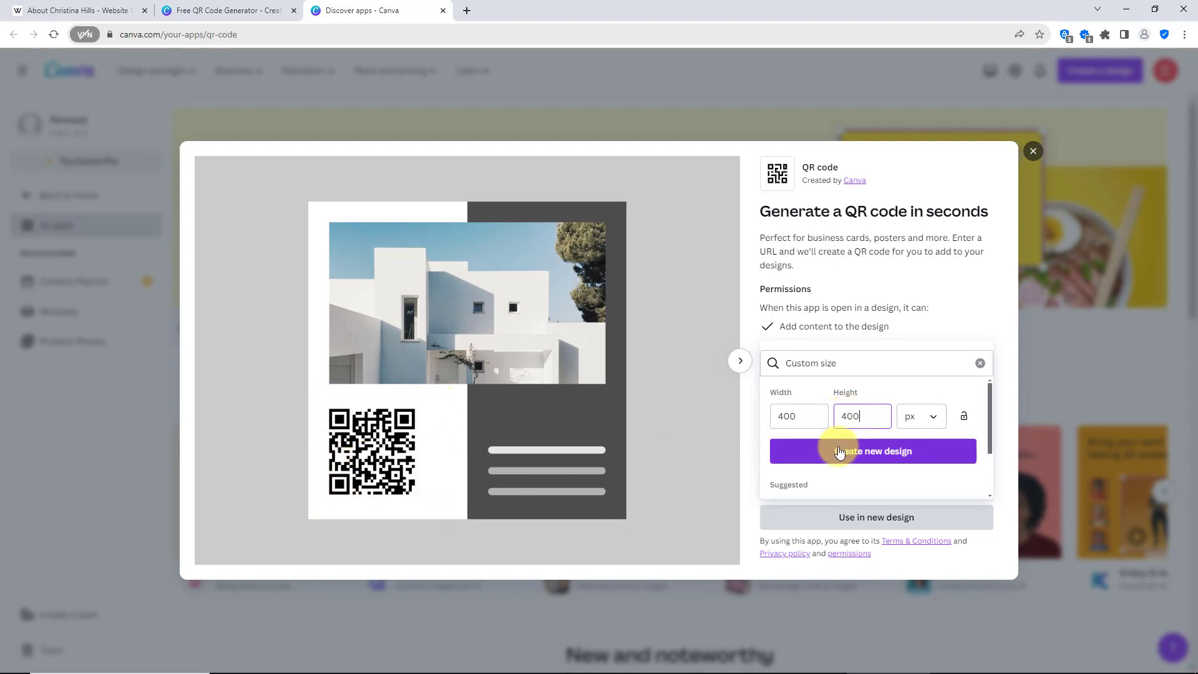
left_click(839, 451)
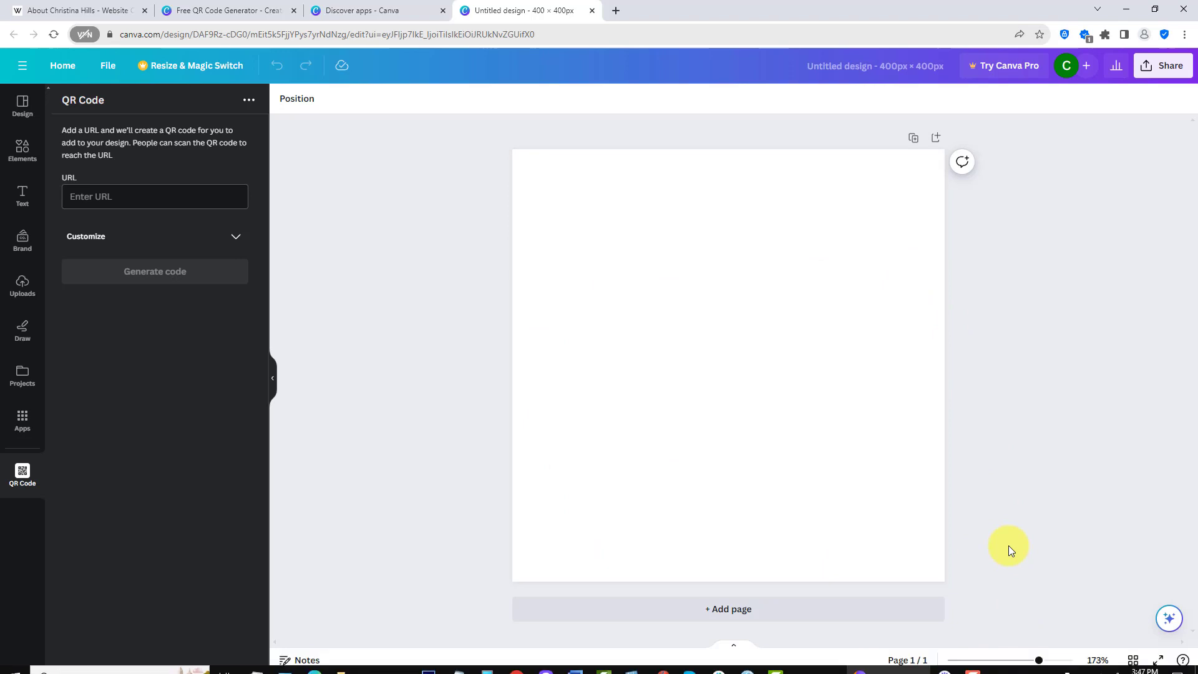
left_click_drag(1033, 656, 1023, 666)
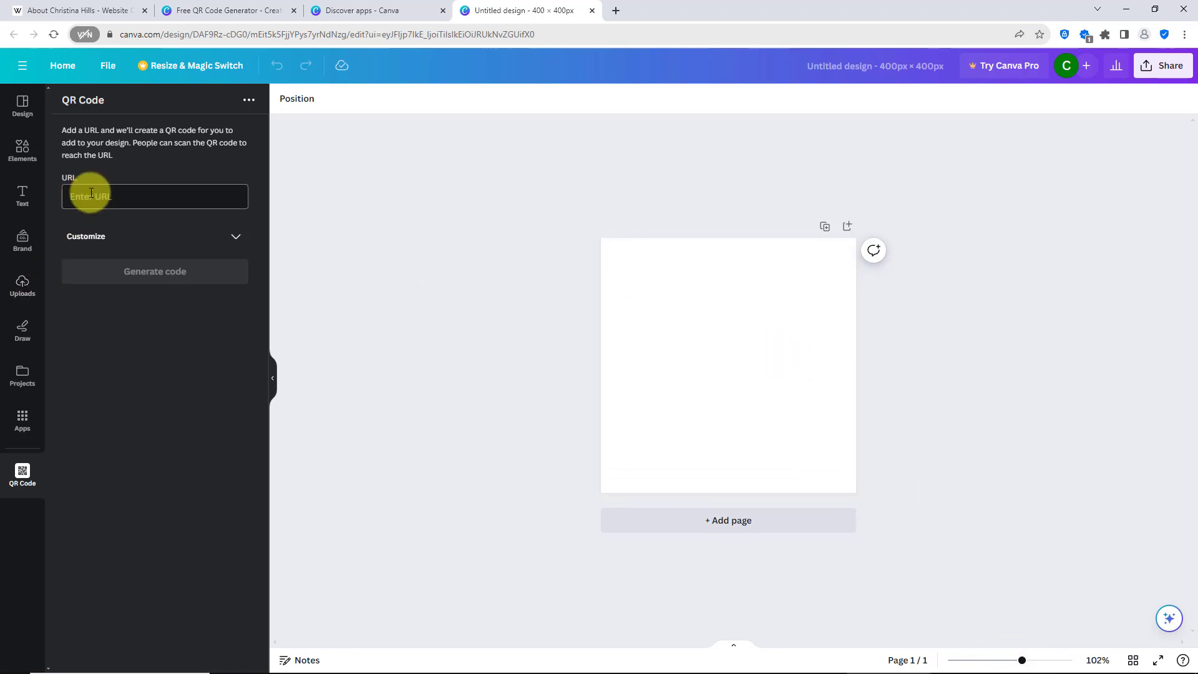
- Open the Free Training page from the Website Creation Workshop site and select its web address for copying
left_click(66, 14)
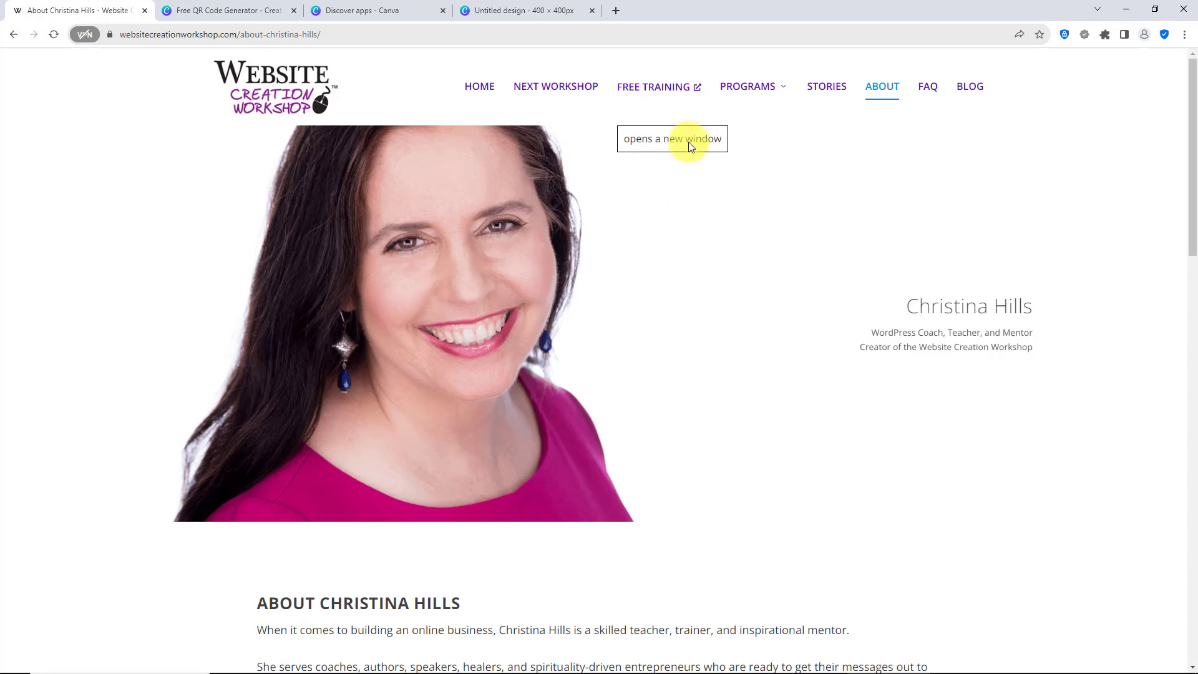
left_click(677, 96)
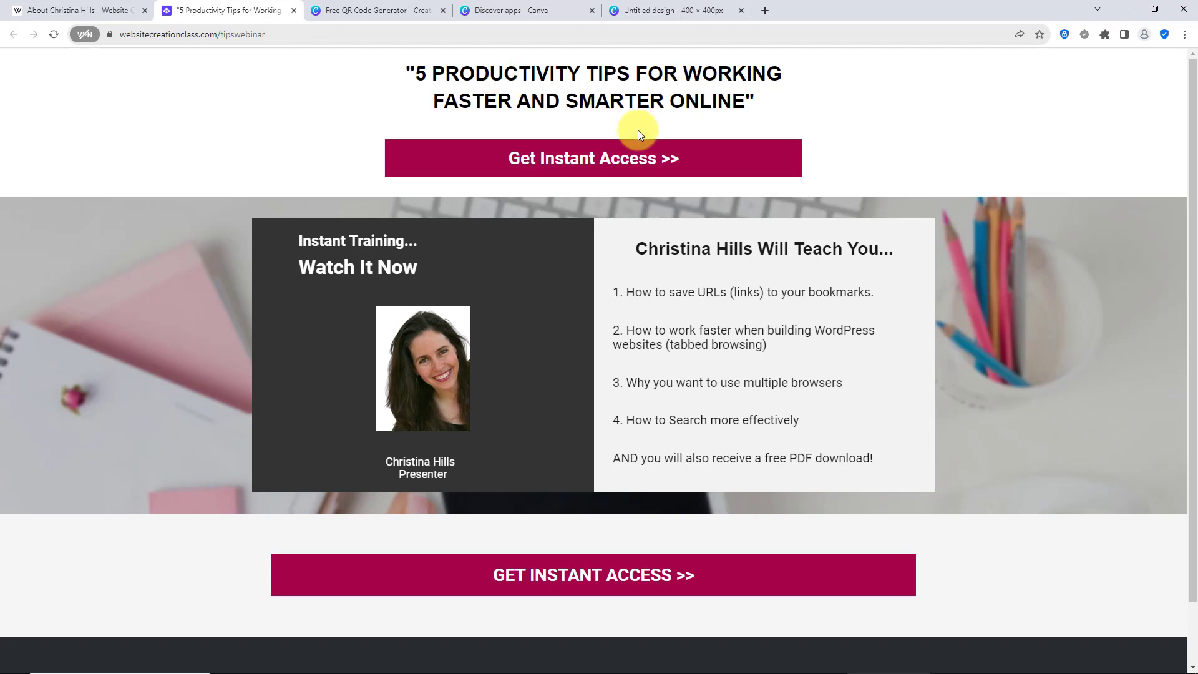
left_click(286, 41)
key("ctrl+c")
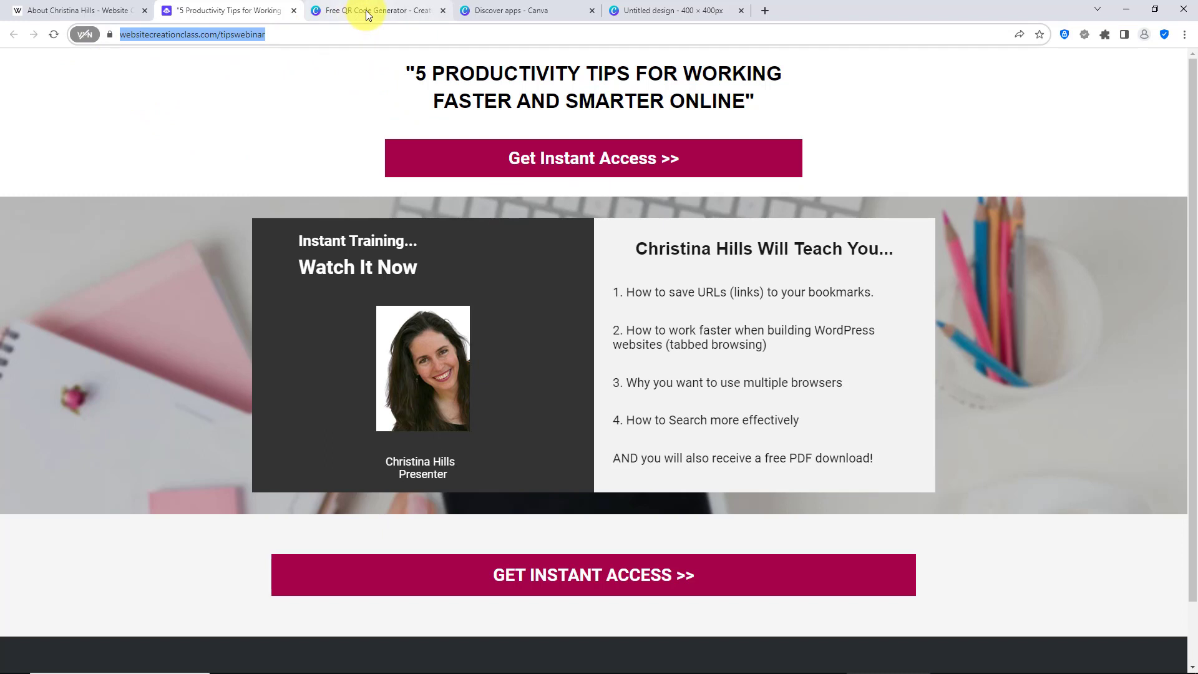
left_click(655, 11)
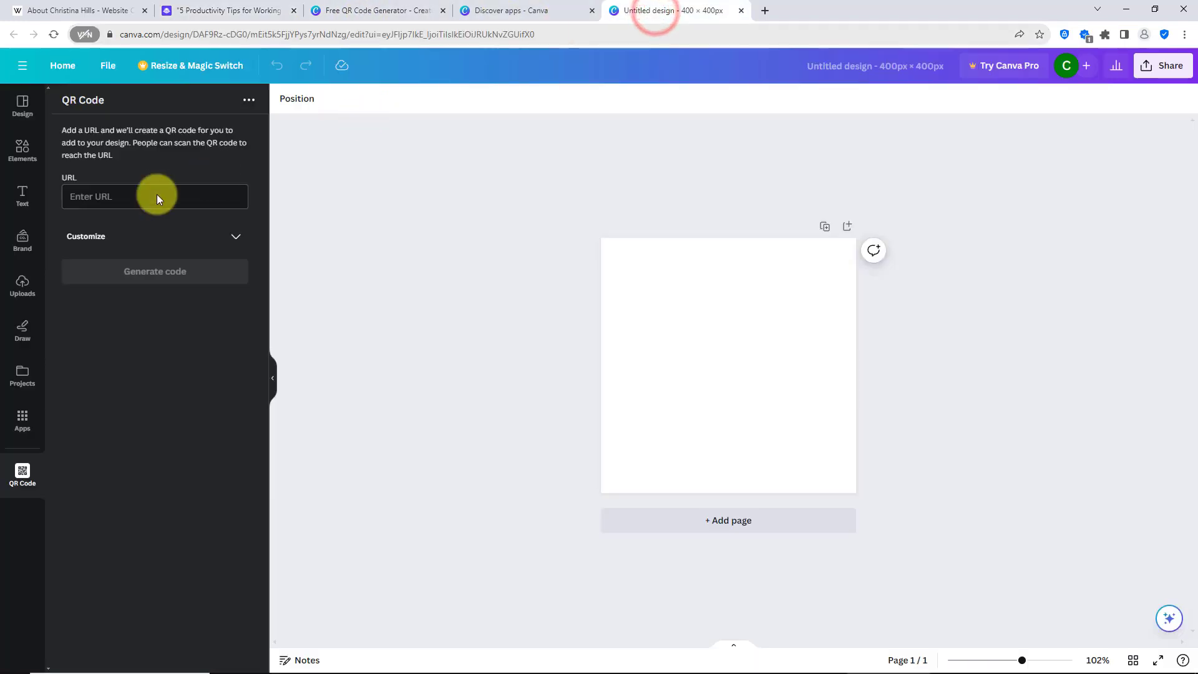
left_click(95, 196)
key("ctrl+v")
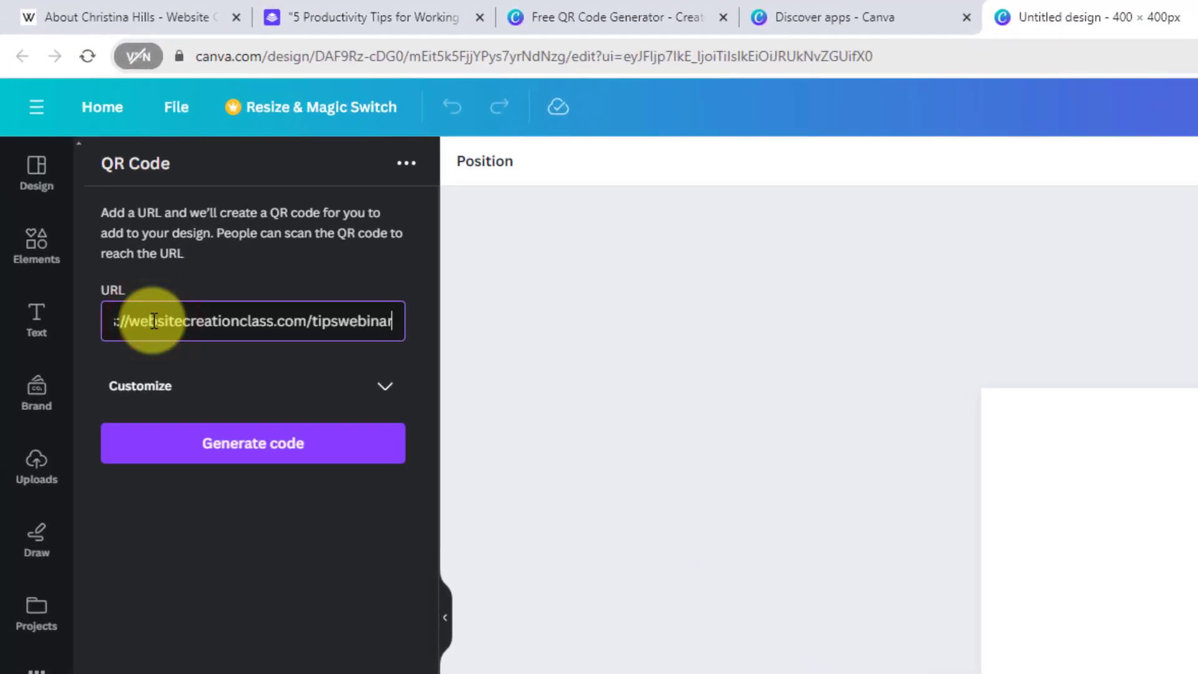
left_click(205, 440)
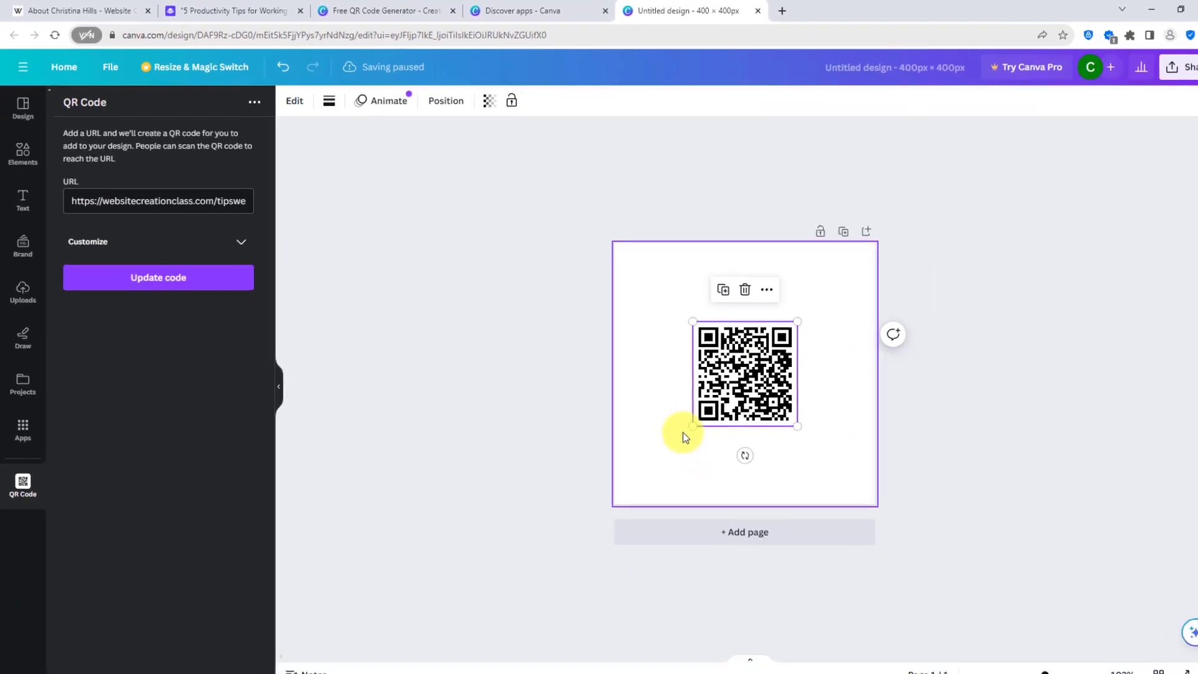
- Enlarge the QR code from its corners until it fills the whole page
left_click_drag(675, 417, 623, 471)
left_click_drag(780, 315, 843, 245)
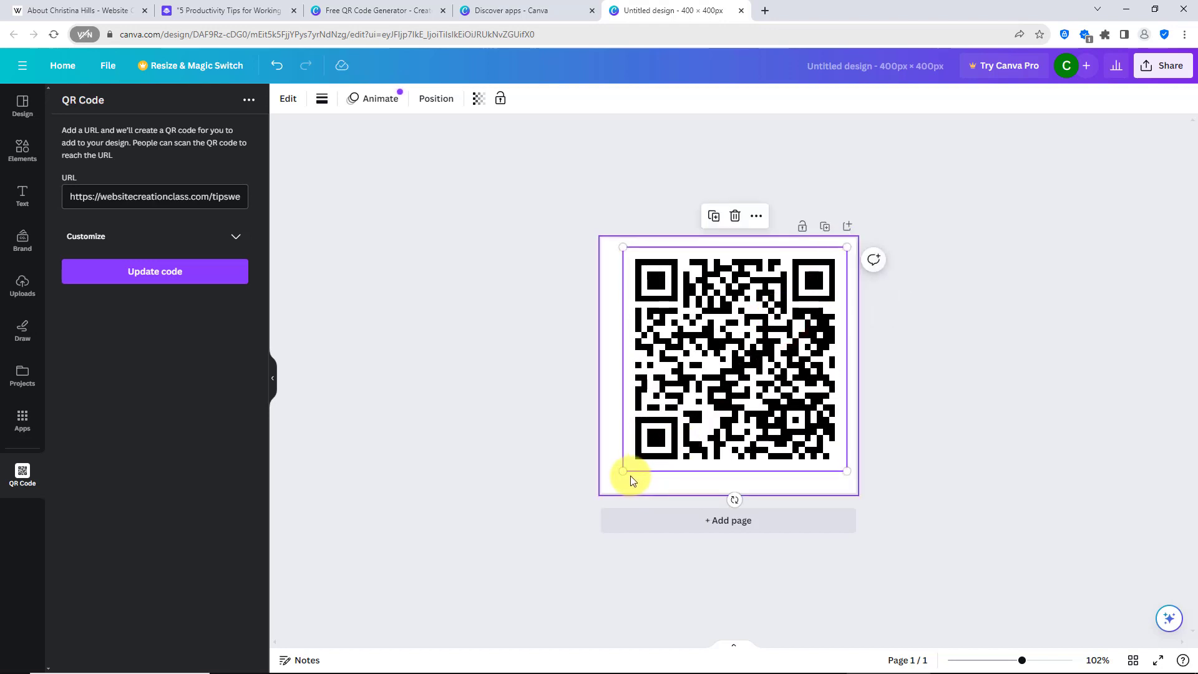
left_click_drag(623, 472, 605, 489)
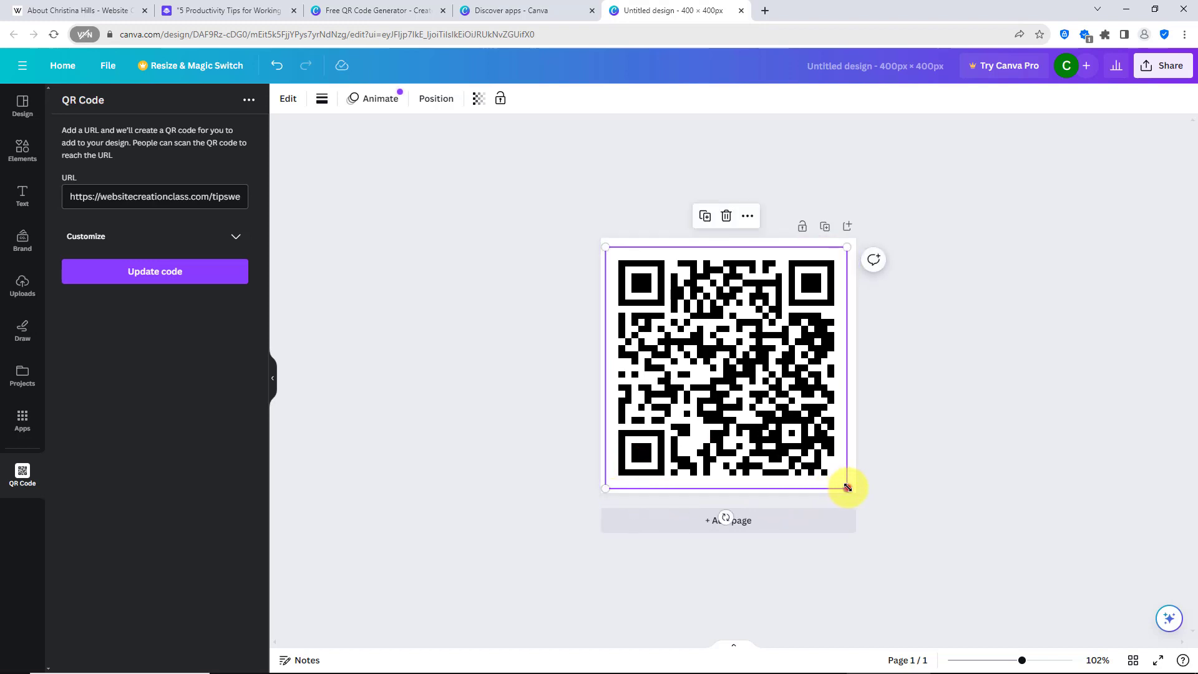
left_click_drag(847, 487, 856, 498)
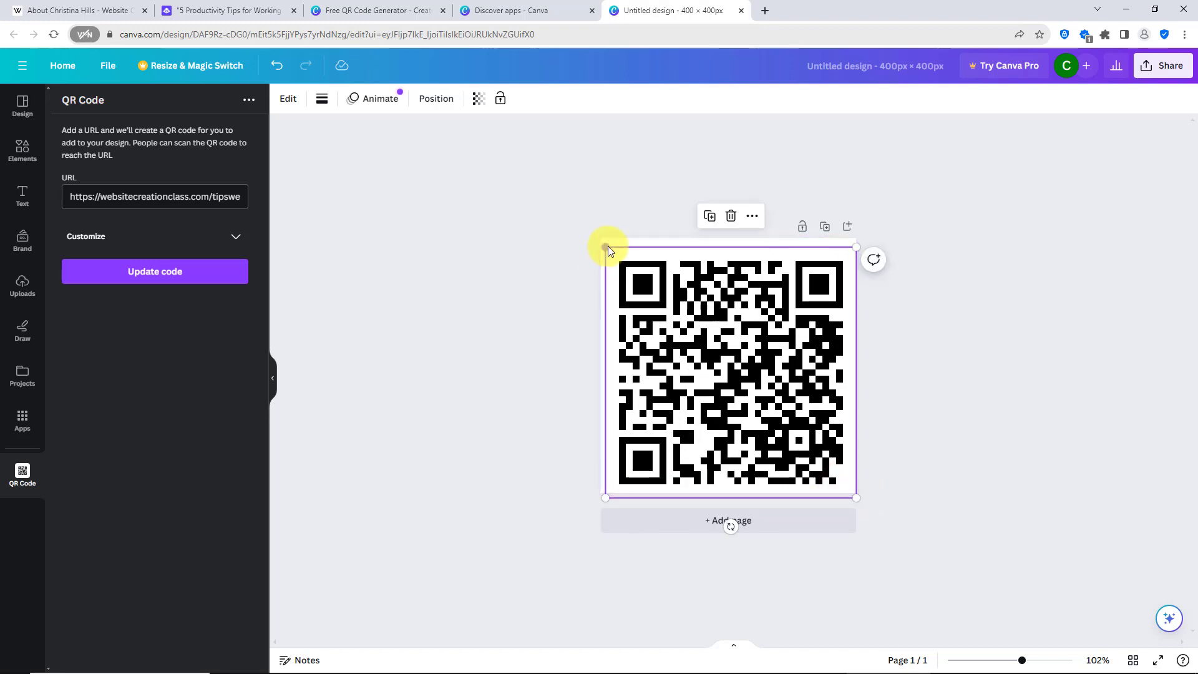
mouse_move(607, 246)
left_mouse_down()
mouse_move(587, 235)
mouse_move(594, 245)
left_mouse_up()
left_click(587, 237)
left_click(623, 254)
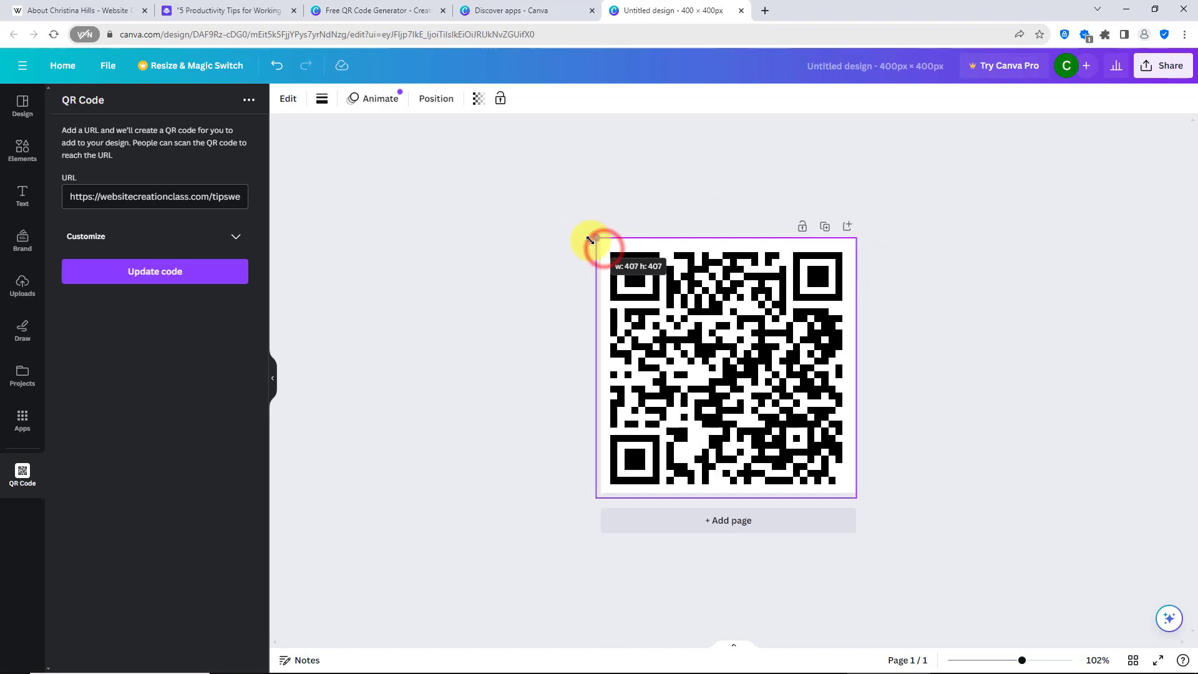
left_click(506, 479)
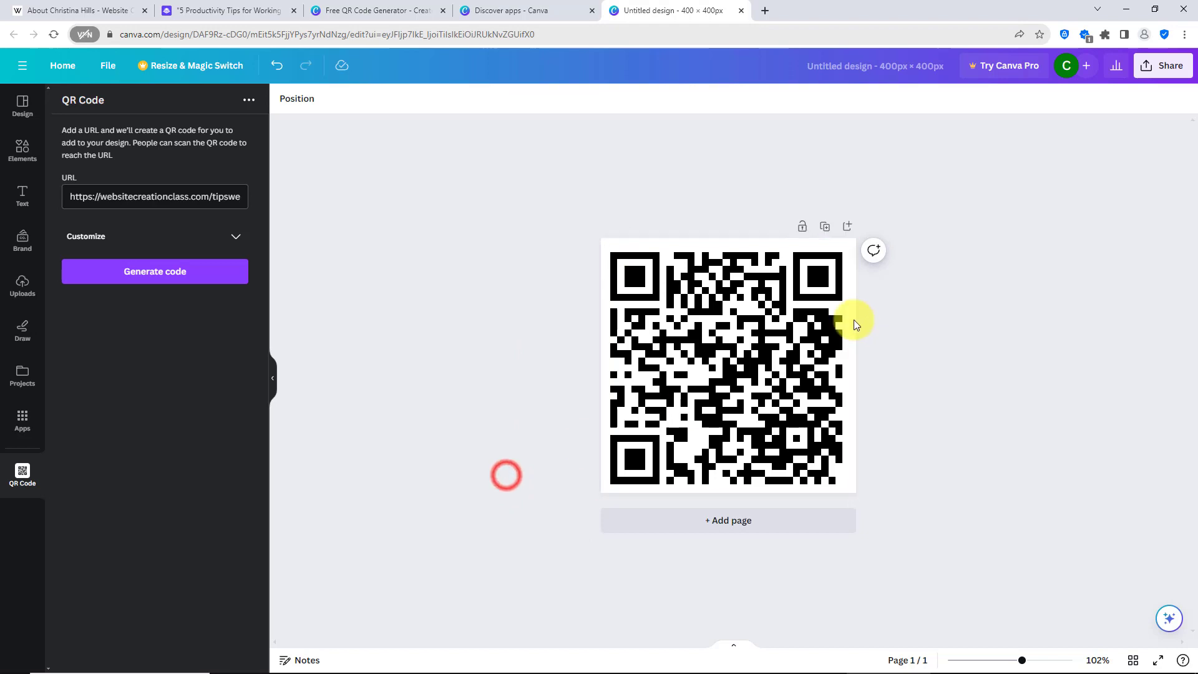
- Rename the design as QR-Code-tips-webinar
left_click(838, 62)
type("Q")
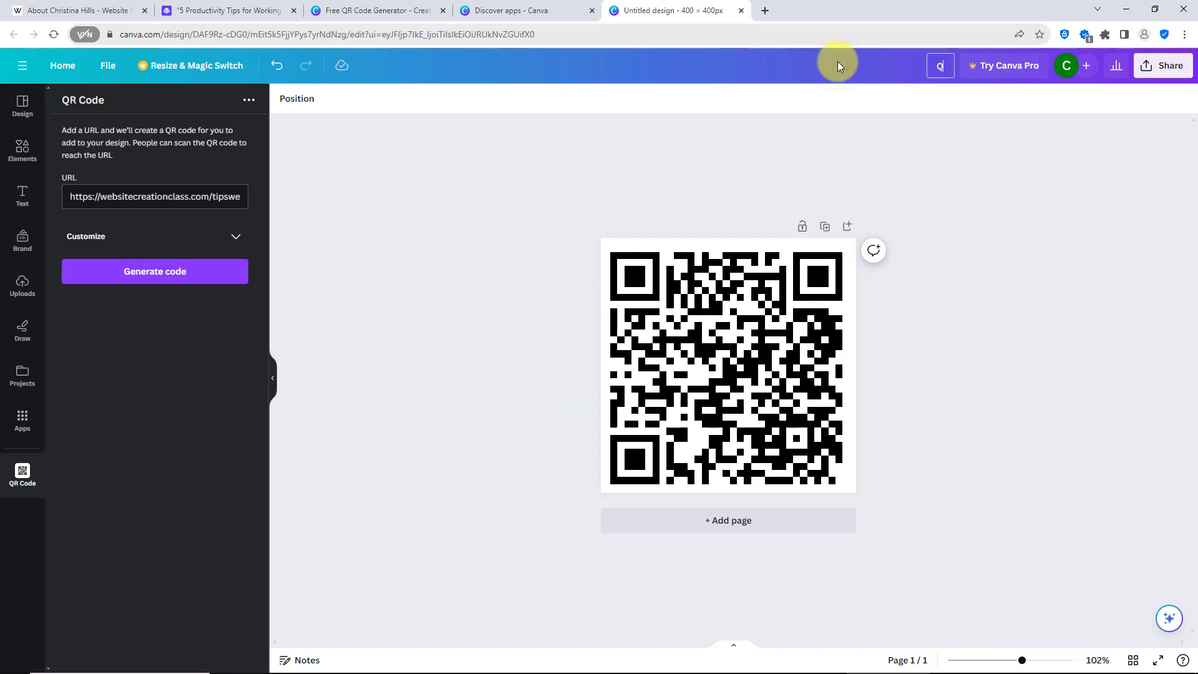
type("R-Code-tips-webinar")
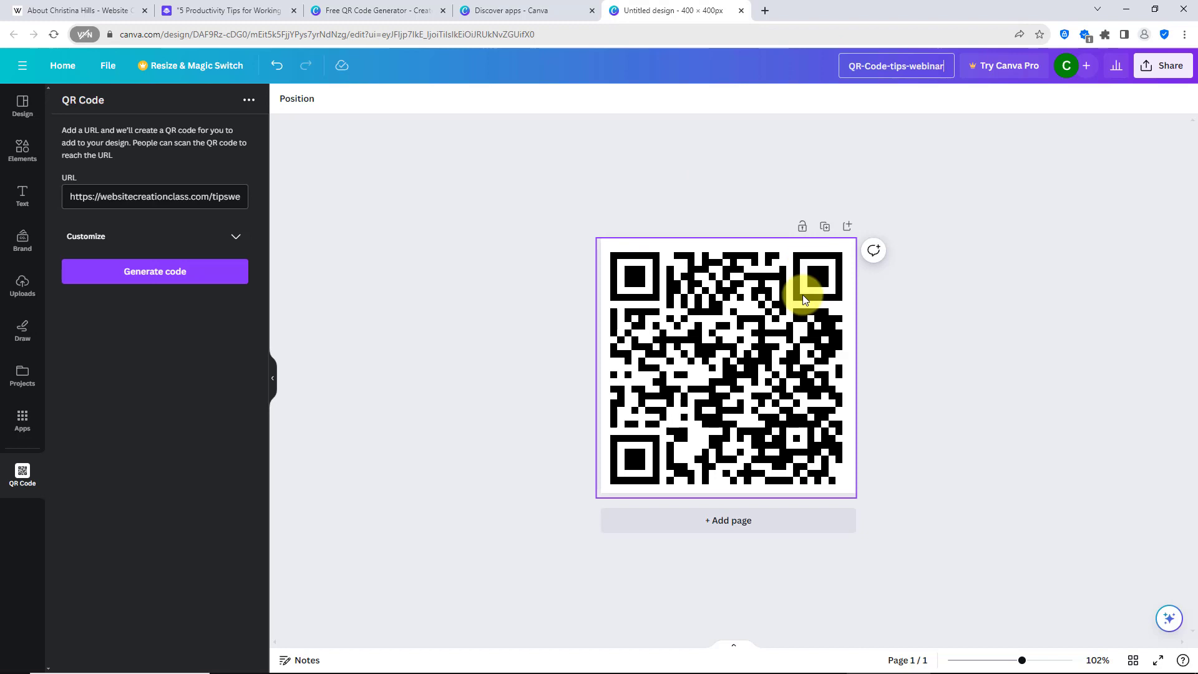
left_click(1067, 284)
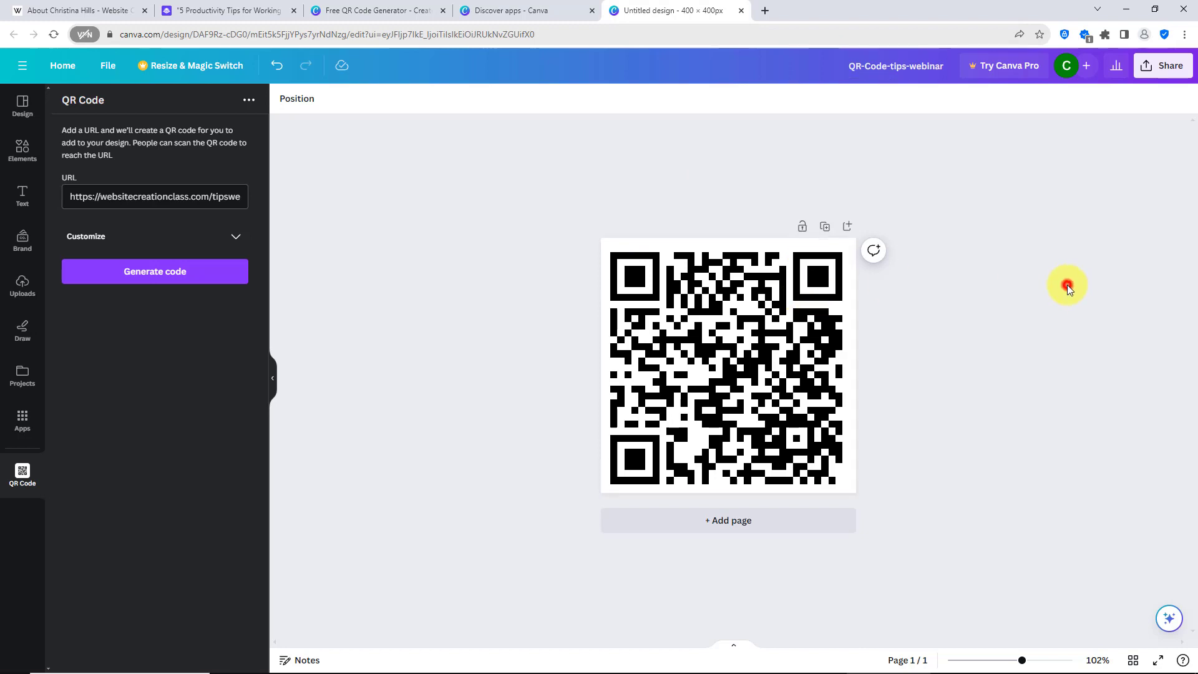
- Download the design as a PNG file and open the browser's recent download history
left_click(1162, 65)
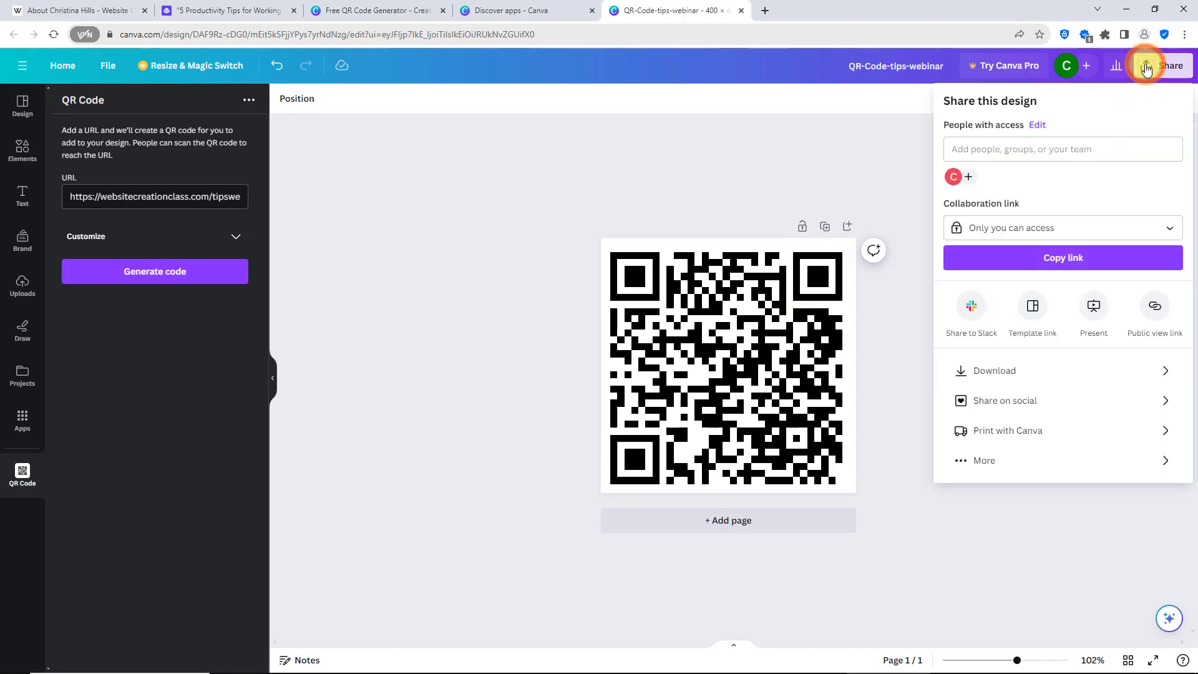
left_click(1074, 370)
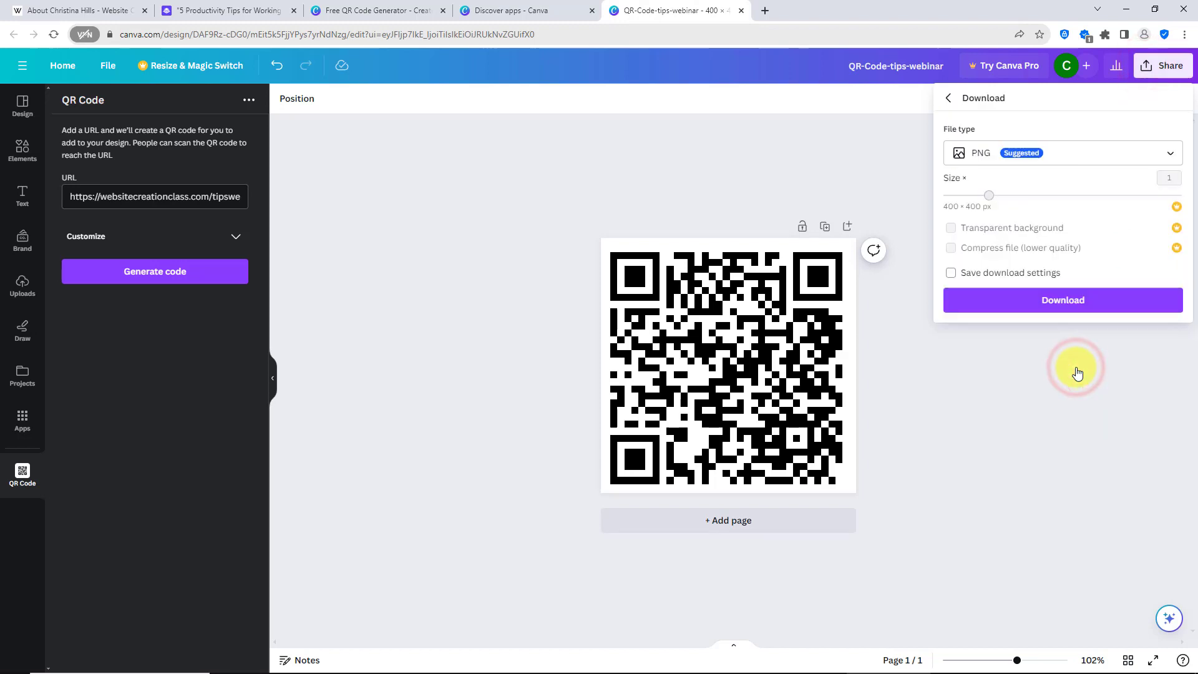
left_click(1054, 308)
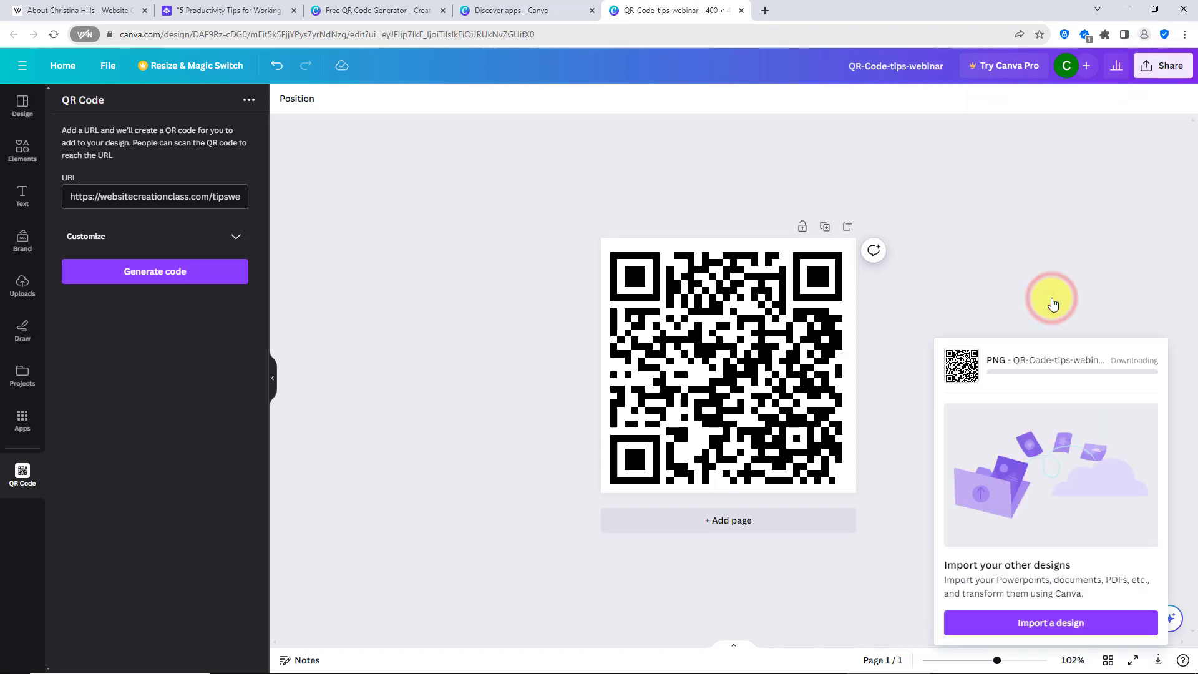
left_click(1105, 34)
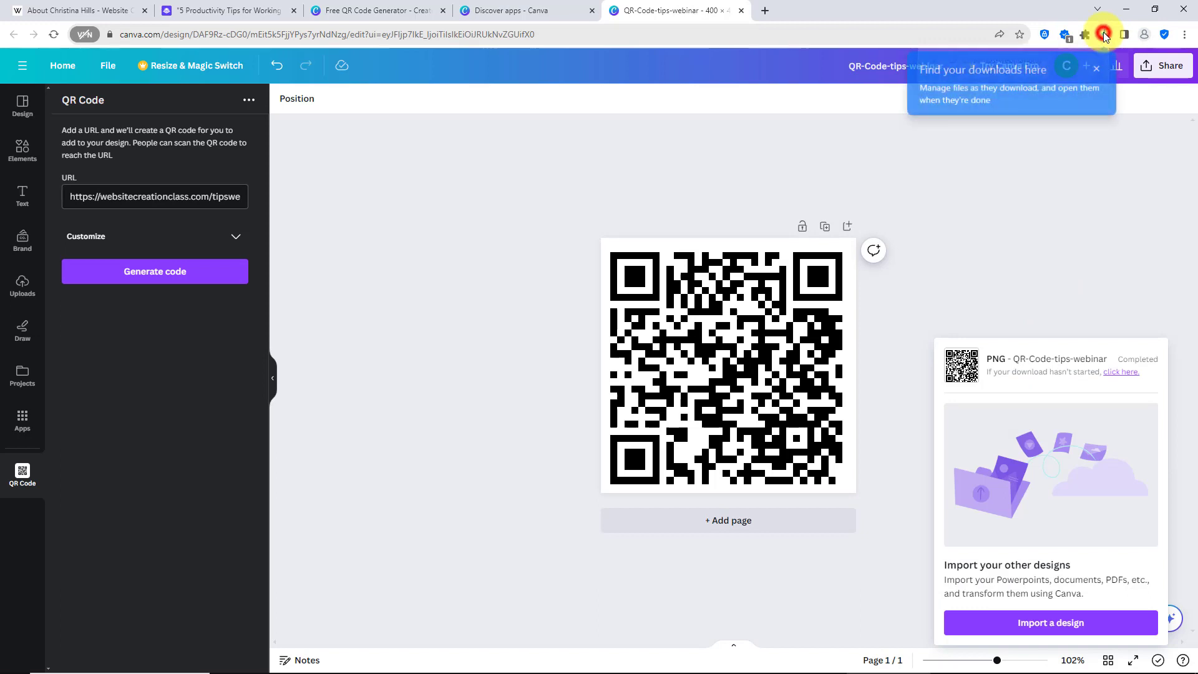
left_click(1042, 86)
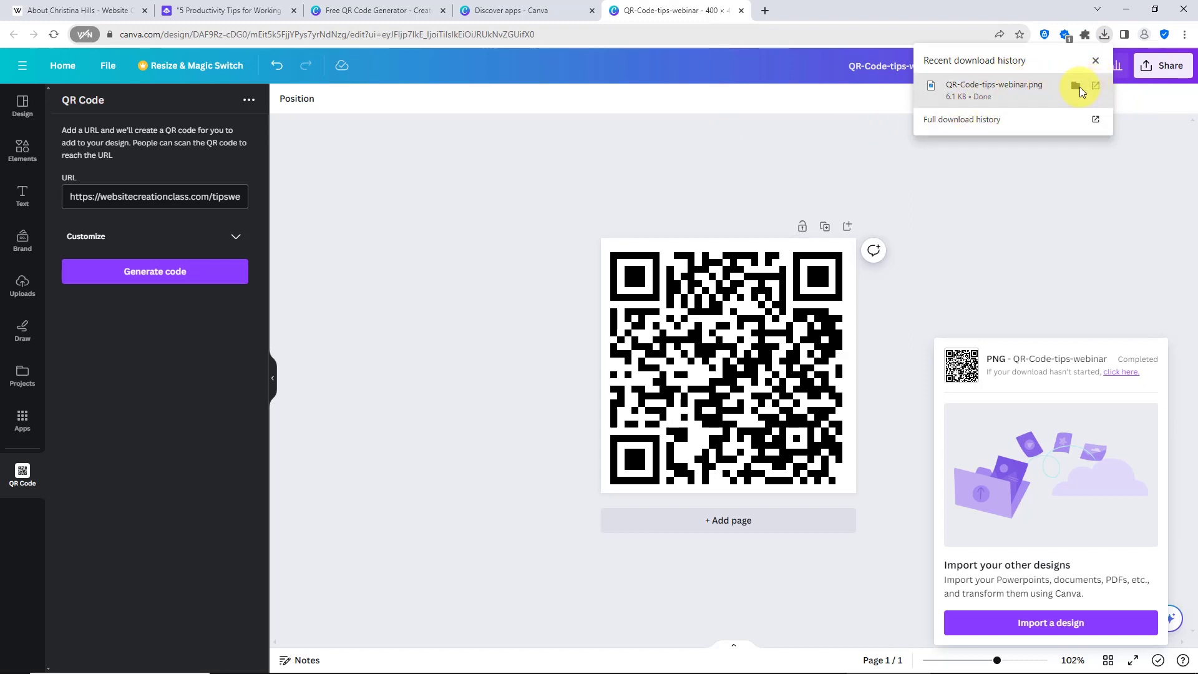
- Show QR-Code-tips-webinar.png in its download folder and open the image to check it
left_click(1076, 85)
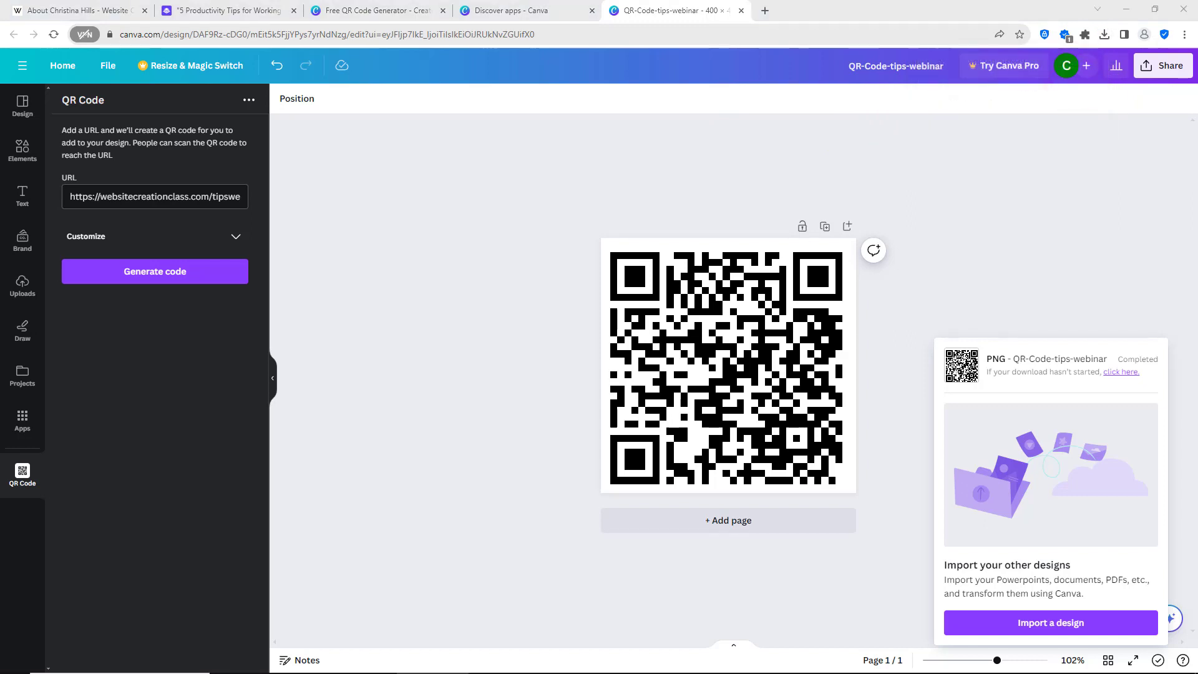
left_click_drag(1197, 188, 634, 173)
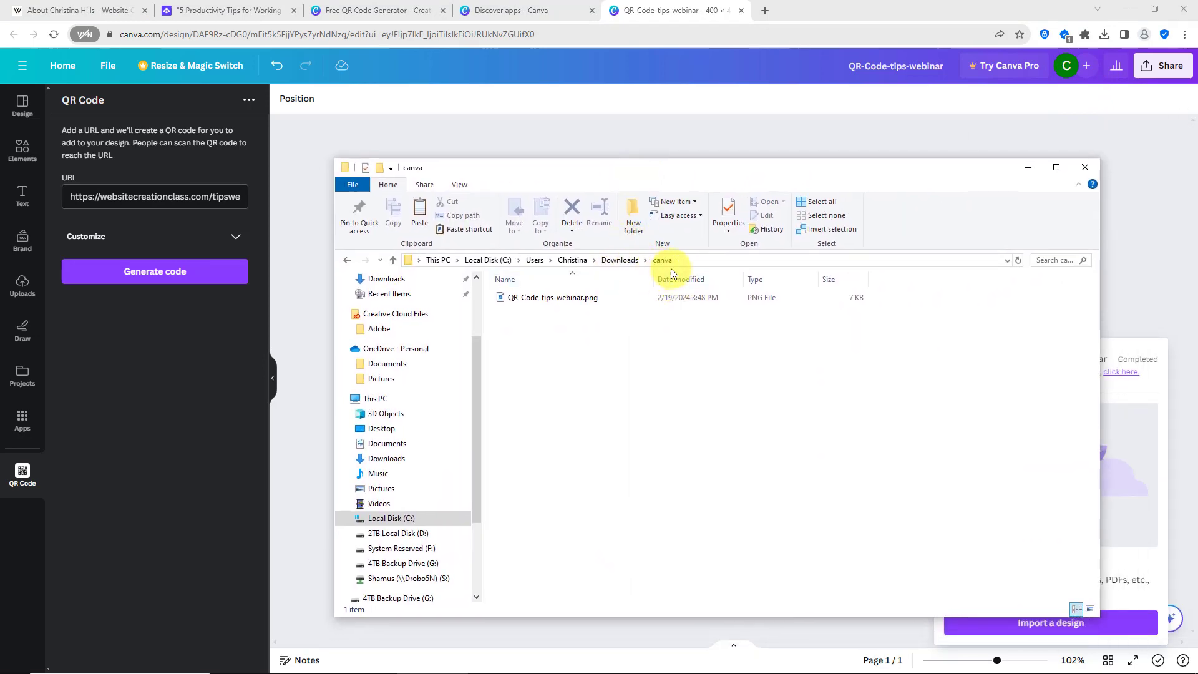
double_click(544, 298)
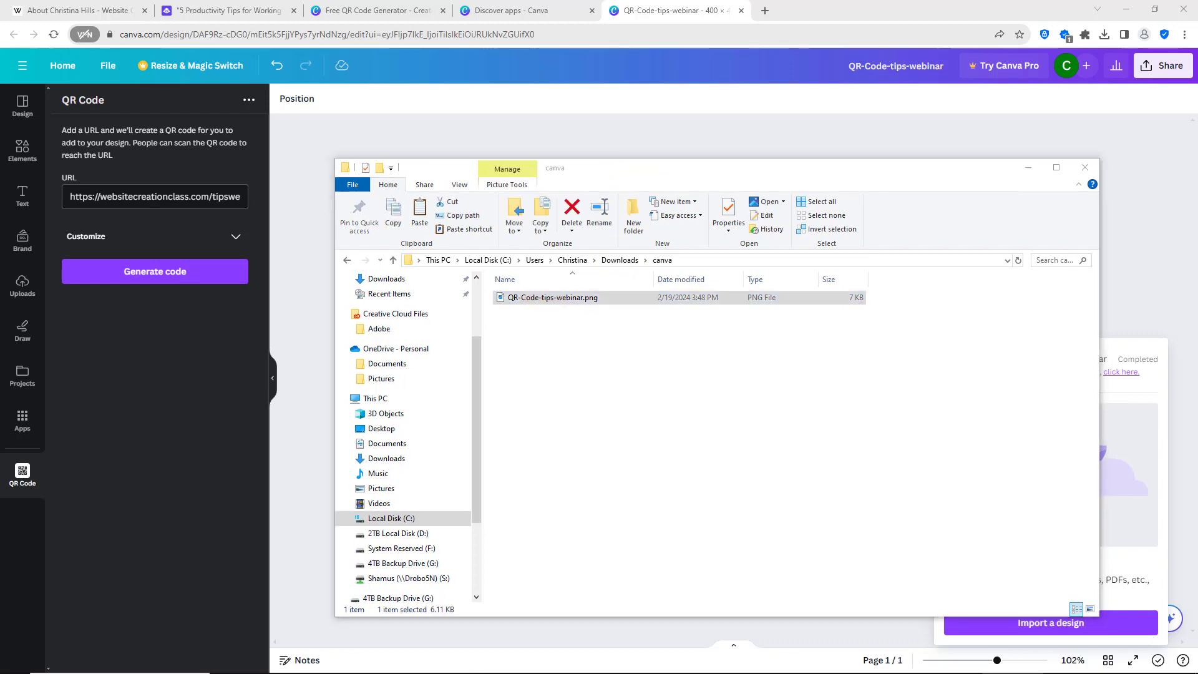
left_click_drag(428, 135, 1196, 149)
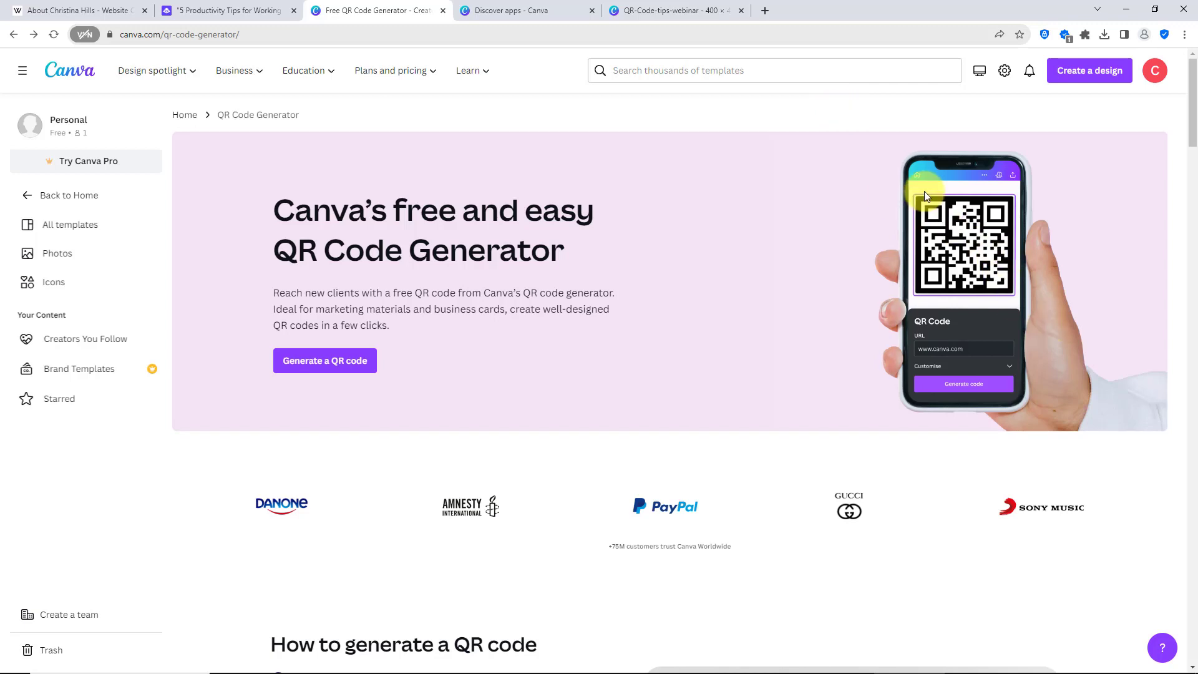
- Revisit the QR-Code-tips-webinar design and switch to the Website Creation Workshop site's About page
left_click(676, 14)
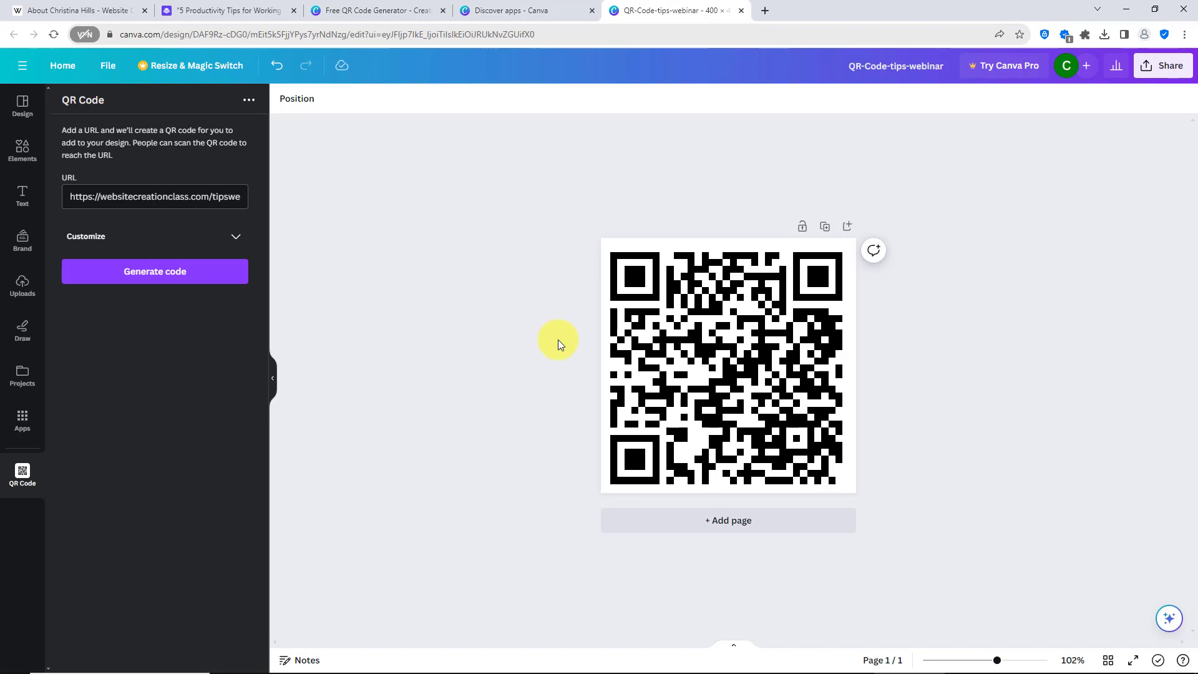
left_click(84, 8)
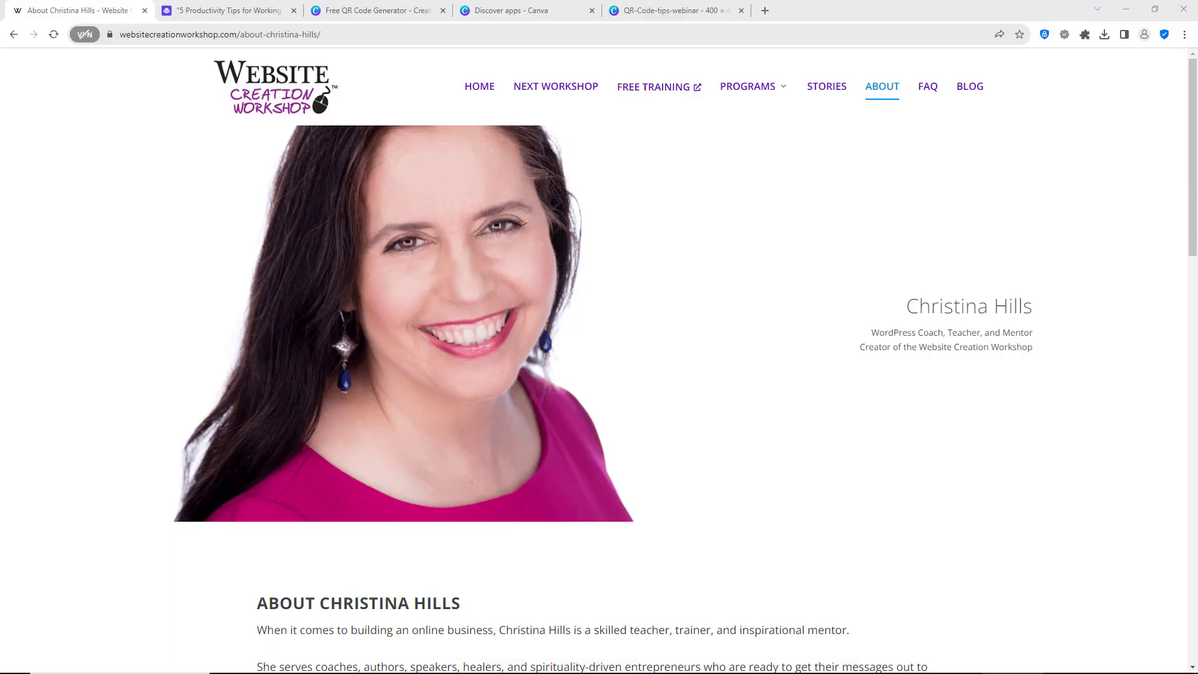